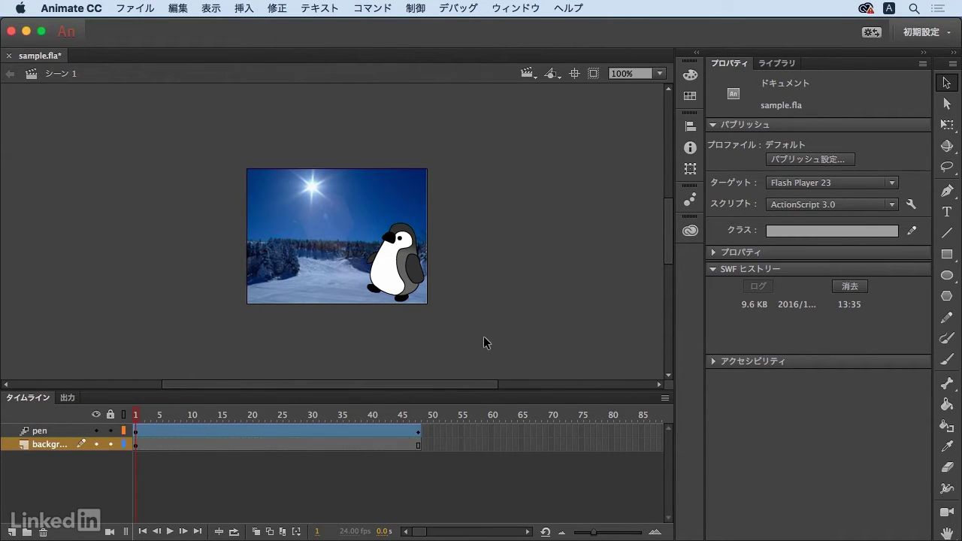
# Step: Preview the penguin movie as it plays without a camera, and close the preview
pyautogui.click(416, 8)
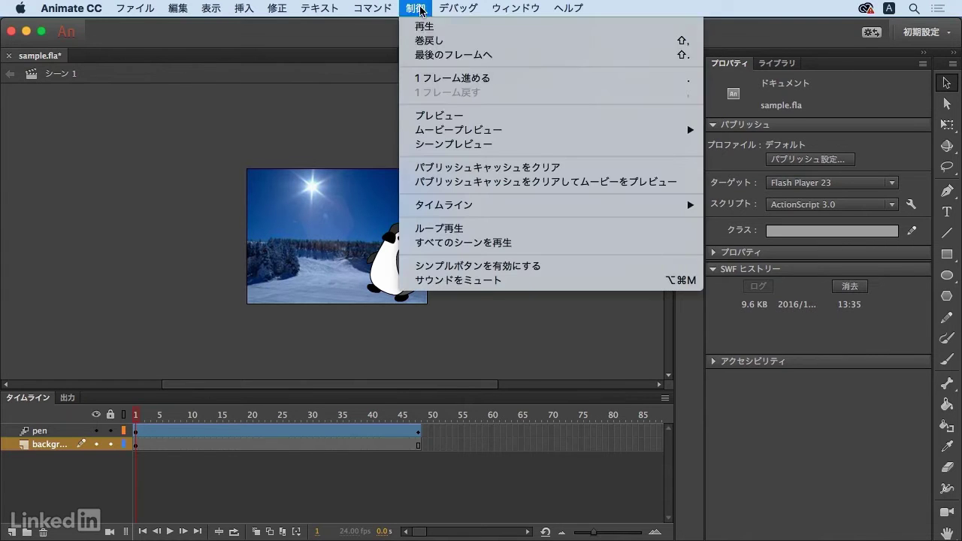
pyautogui.click(444, 115)
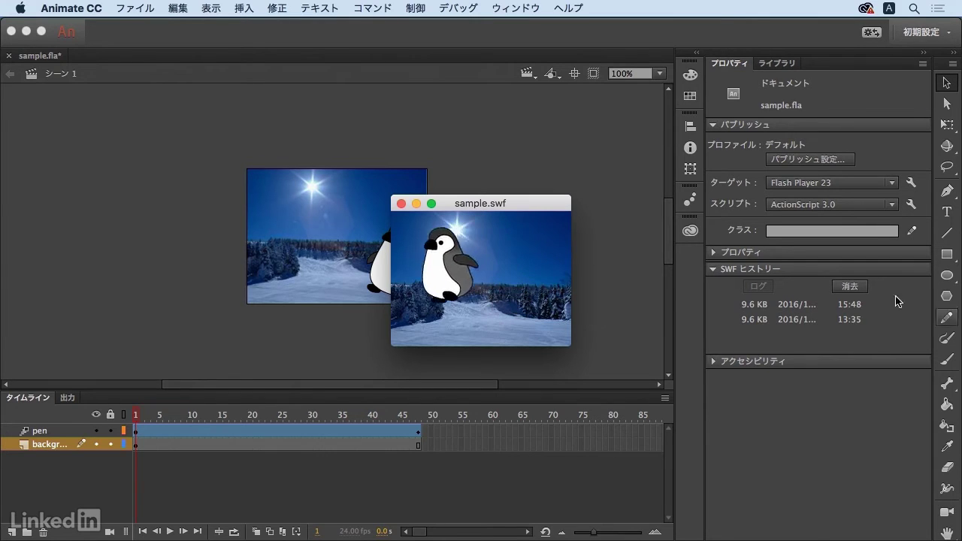
pyautogui.click(401, 204)
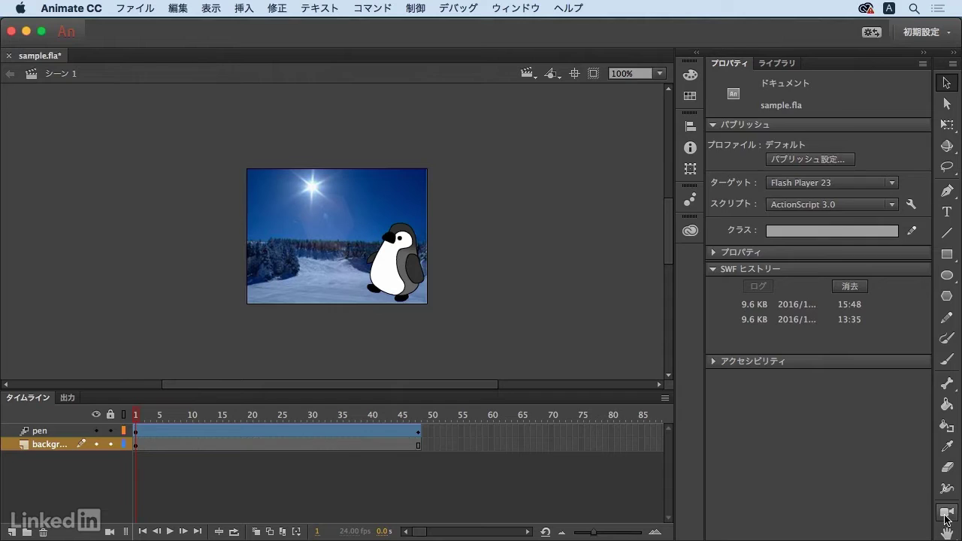
# Step: Add a camera to the scene and set its frame 1 view to 150% zoom and 12° rotation, repositioned over the penguin
pyautogui.click(947, 514)
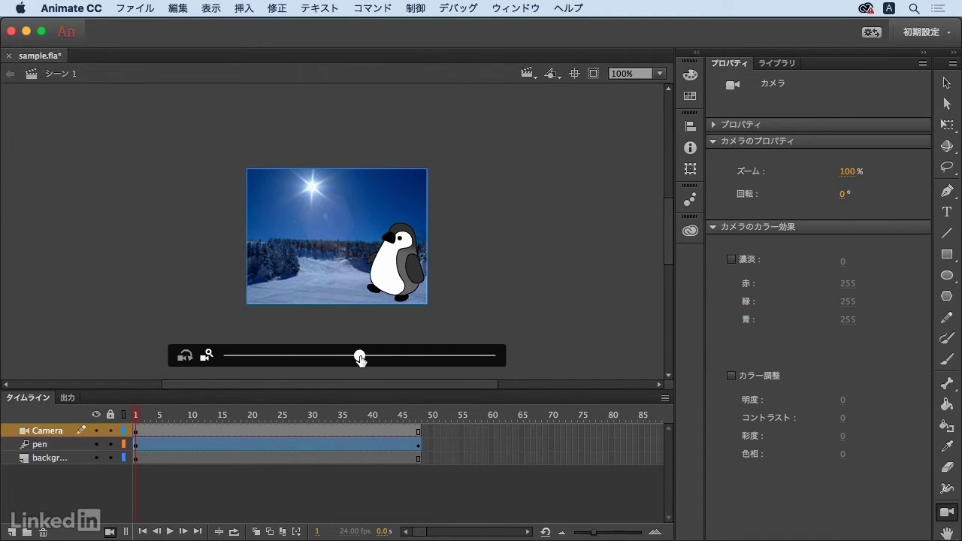
pyautogui.moveTo(360, 358); pyautogui.dragTo(449, 357)
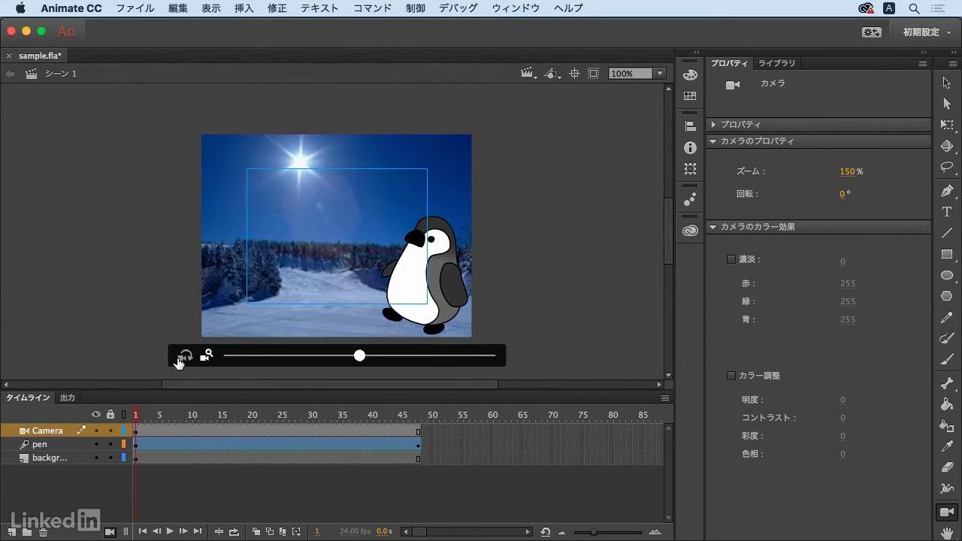
pyautogui.click(184, 356)
pyautogui.moveTo(360, 356); pyautogui.dragTo(303, 358)
pyautogui.moveTo(379, 299); pyautogui.dragTo(407, 285)
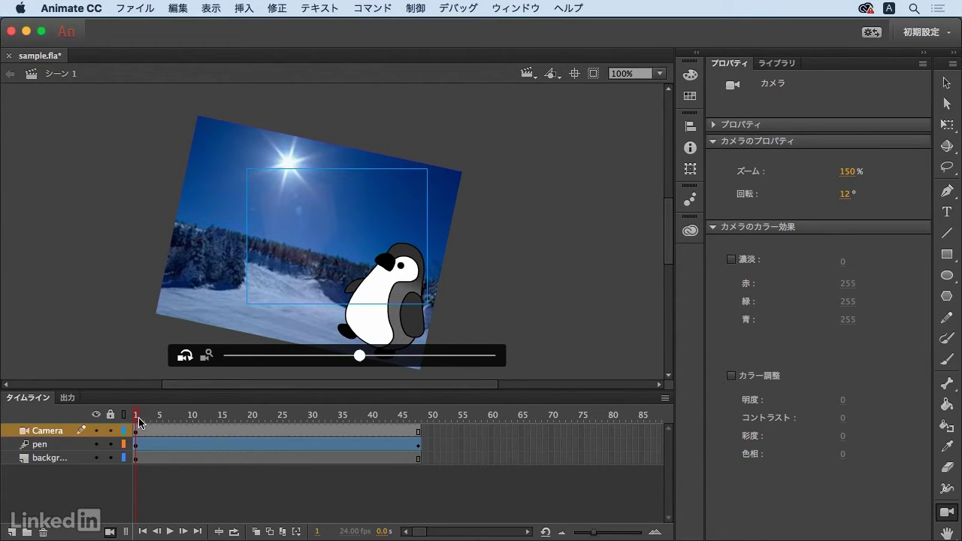
# Step: Insert a keyframe at frame 15 of the Camera layer
pyautogui.moveTo(137, 421); pyautogui.dragTo(219, 420)
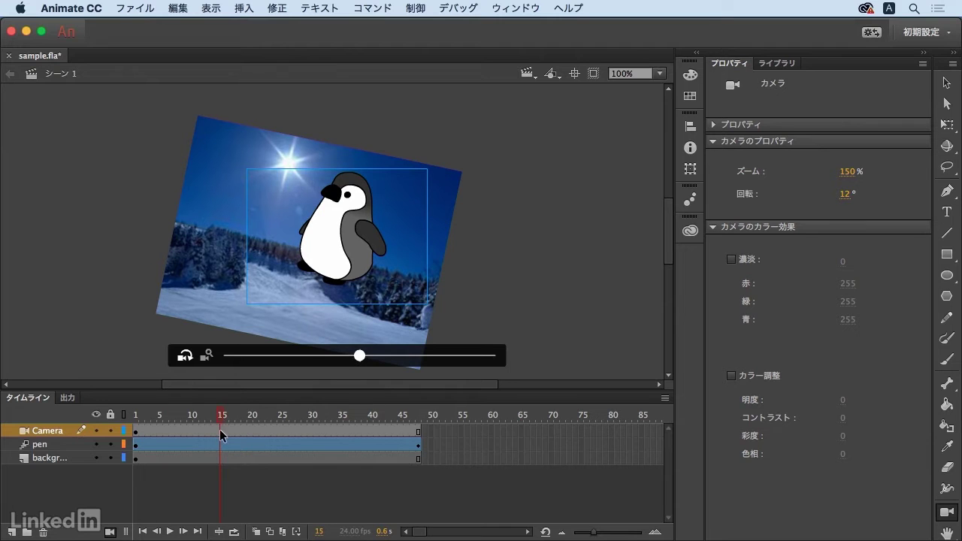
pyautogui.click(221, 432)
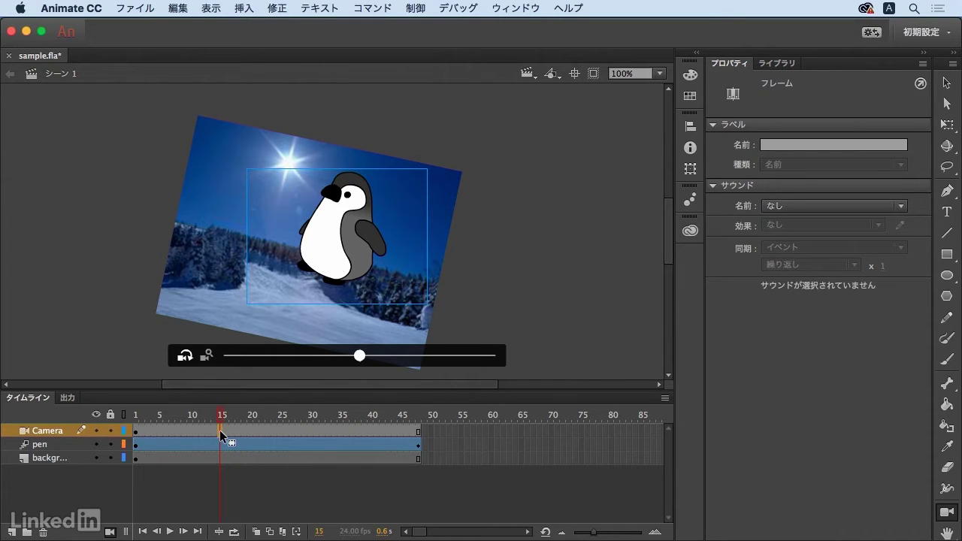
pyautogui.rightClick(220, 430)
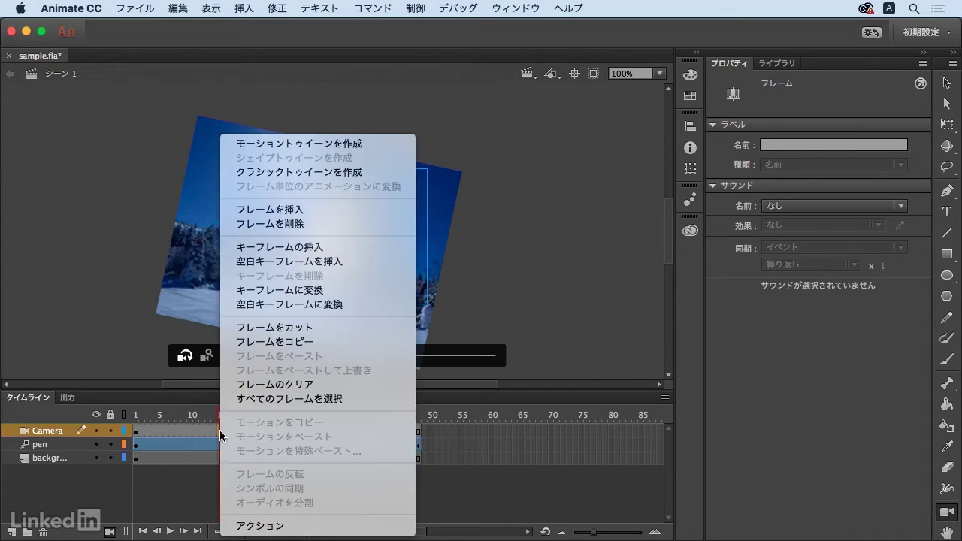
pyautogui.click(301, 246)
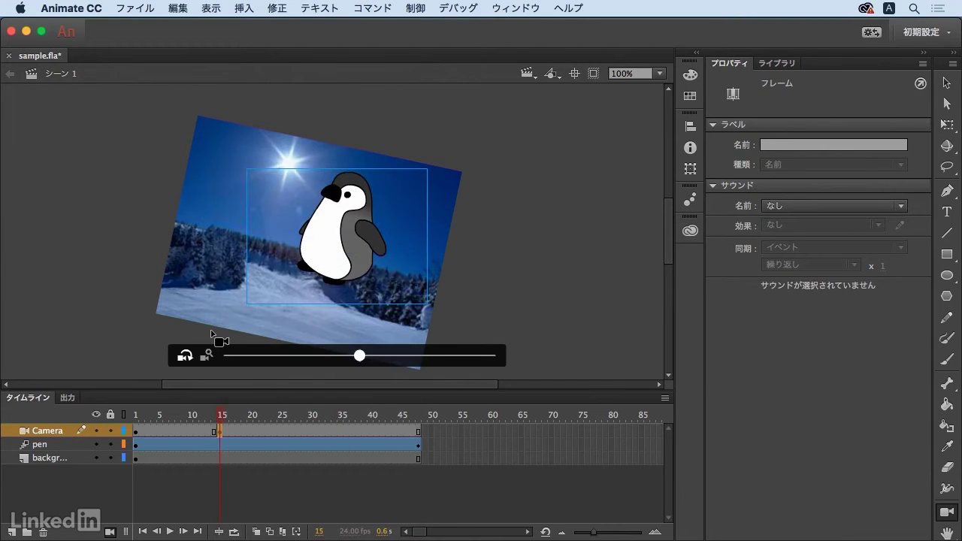
# Step: Check the motion from frame 1 to 15 and set the camera rotation at frame 15 to 0°
pyautogui.click(139, 418)
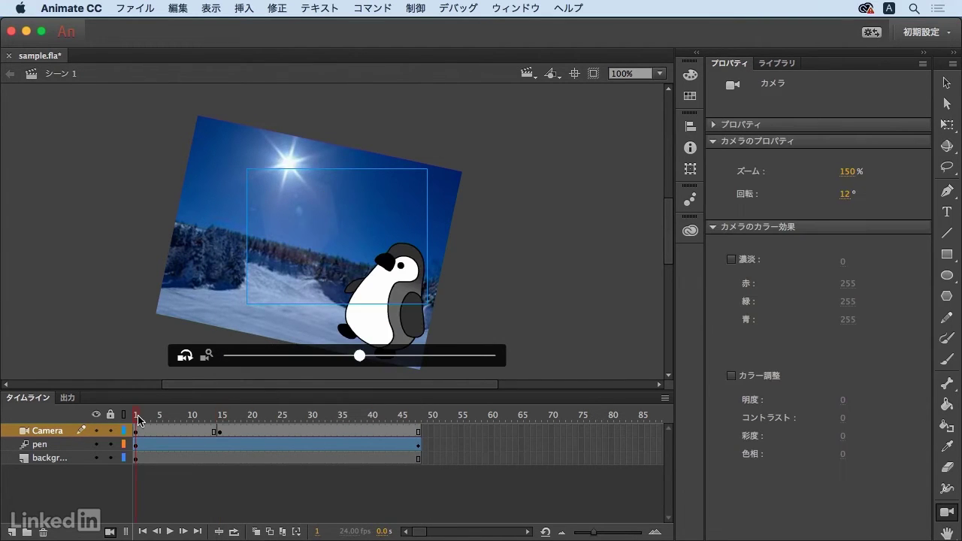
pyautogui.moveTo(138, 418); pyautogui.dragTo(220, 419)
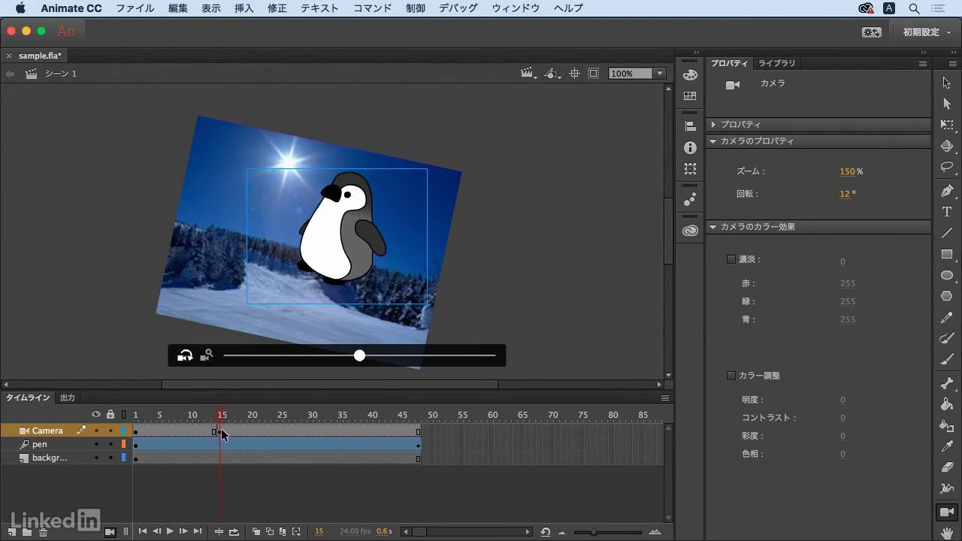
pyautogui.click(221, 431)
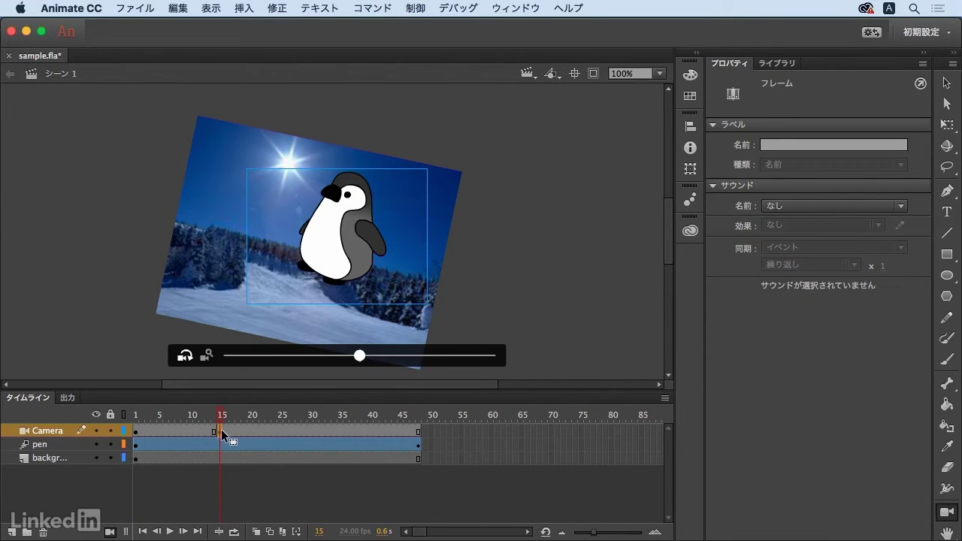
pyautogui.click(948, 512)
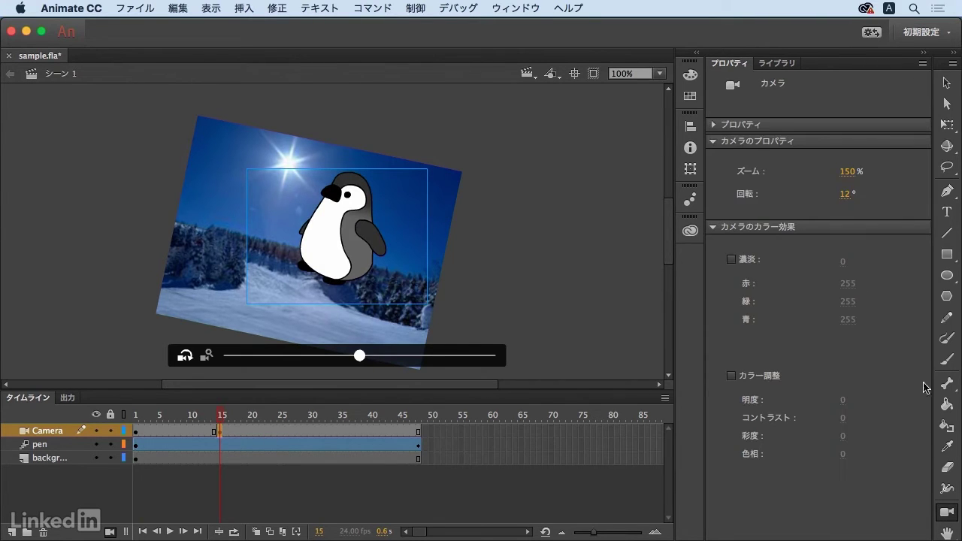
pyautogui.click(846, 194)
pyautogui.write('0')
pyautogui.press('Return')
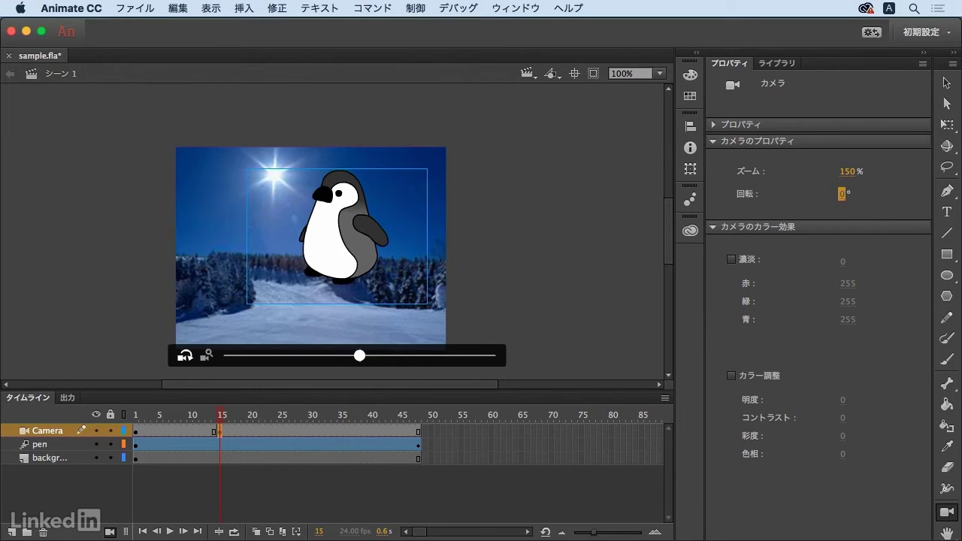
# Step: Zoom the frame 15 camera out to 104% and reposition it so the background fills the camera frame
pyautogui.click(207, 355)
pyautogui.moveTo(359, 355); pyautogui.dragTo(305, 361)
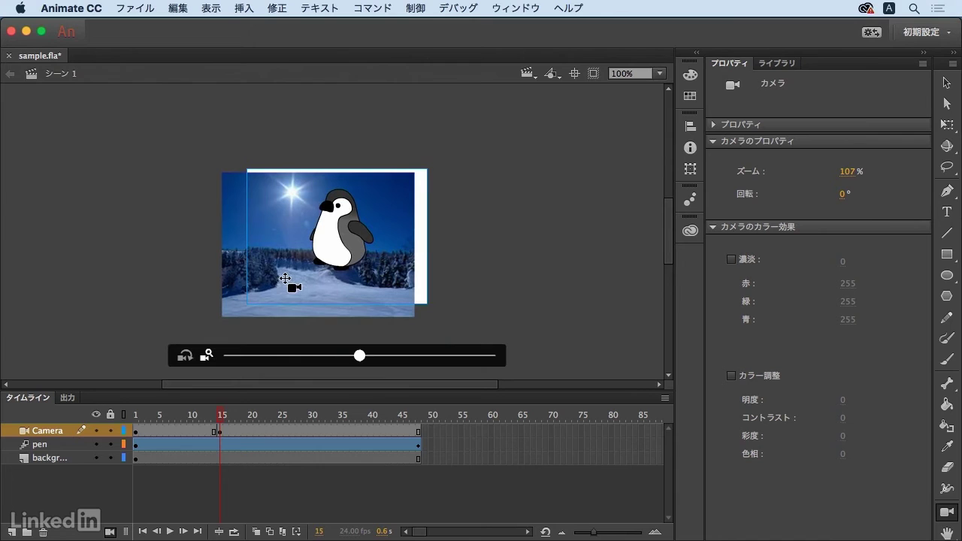
pyautogui.moveTo(285, 279); pyautogui.dragTo(275, 290)
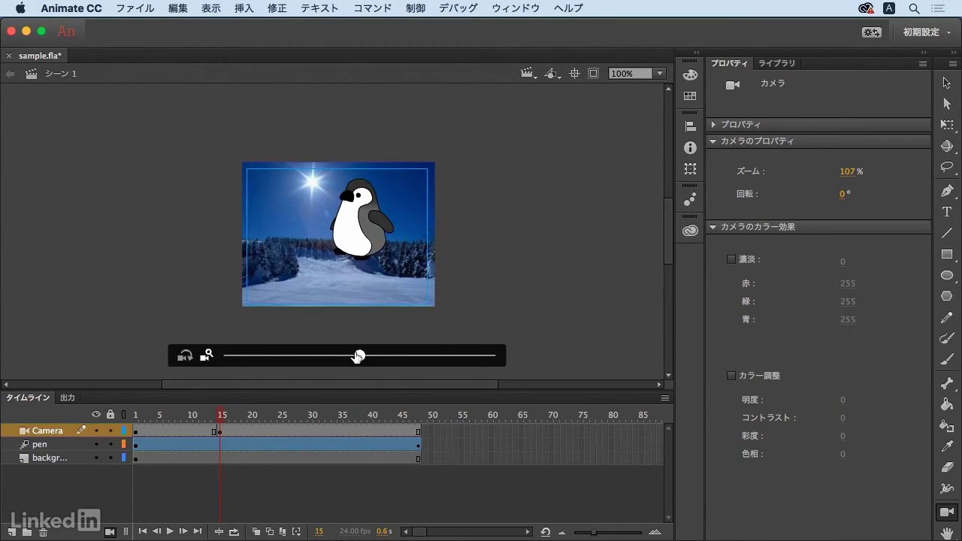
pyautogui.moveTo(359, 358); pyautogui.dragTo(358, 358)
pyautogui.moveTo(374, 251); pyautogui.dragTo(375, 251)
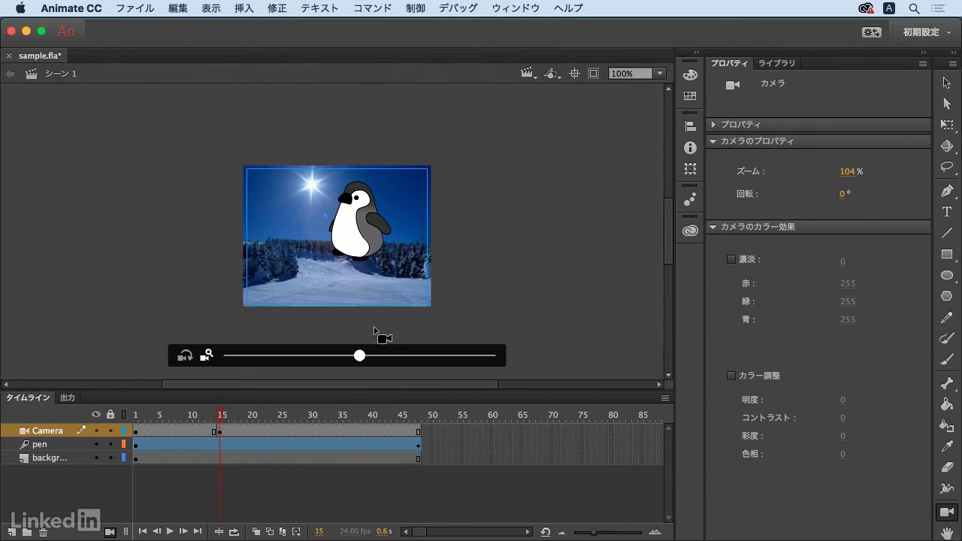
# Step: Create a motion tween on the Camera layer starting from the frame 15 keyframe
pyautogui.click(218, 430)
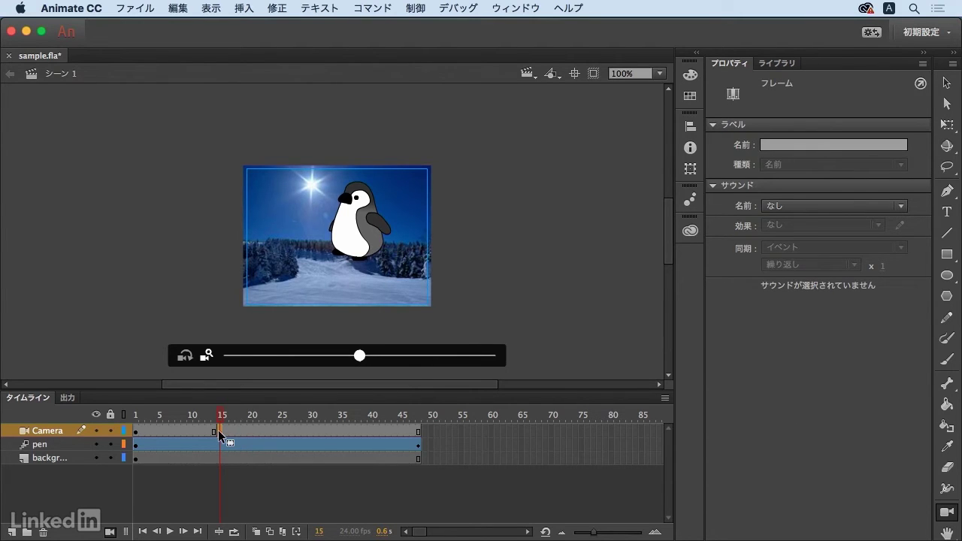
pyautogui.rightClick(218, 430)
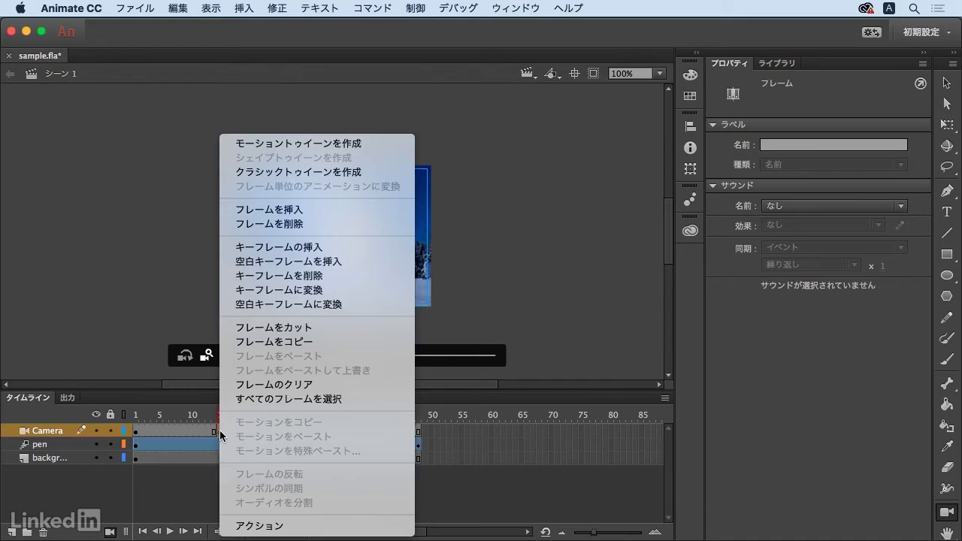
pyautogui.click(346, 144)
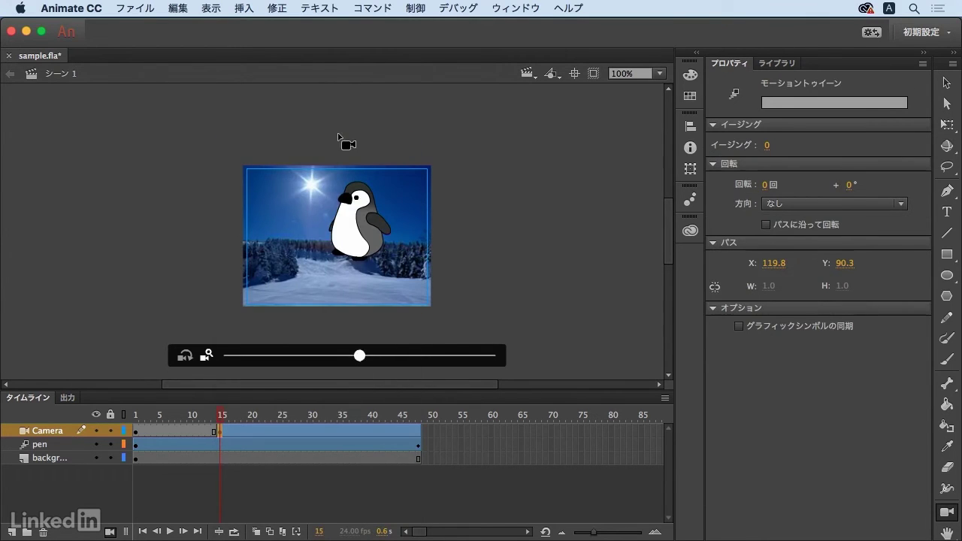
# Step: At frame 48, zoom the camera in to 151% and reposition it so the whole penguin fits in the frame's lower-left corner
pyautogui.click(418, 431)
pyautogui.moveTo(360, 358); pyautogui.dragTo(433, 357)
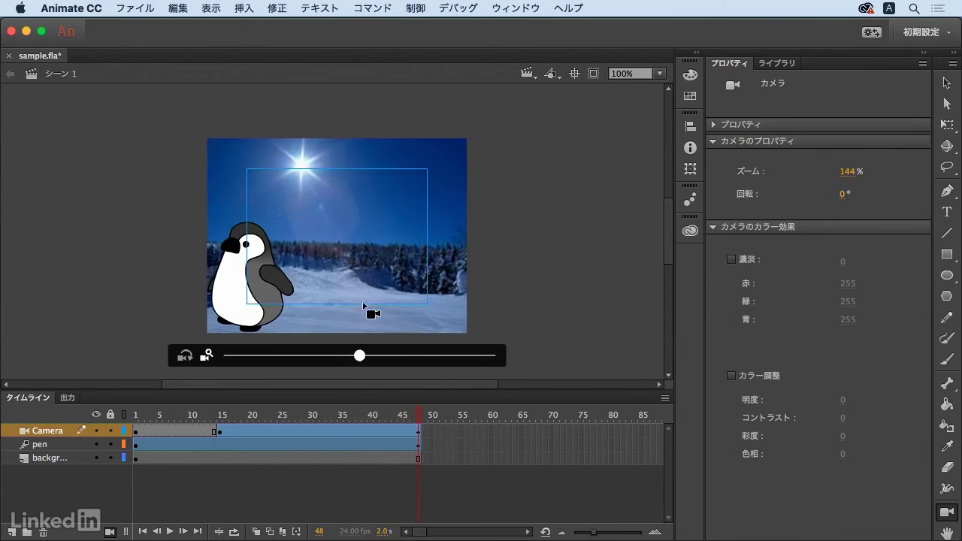
pyautogui.moveTo(355, 285); pyautogui.dragTo(322, 312)
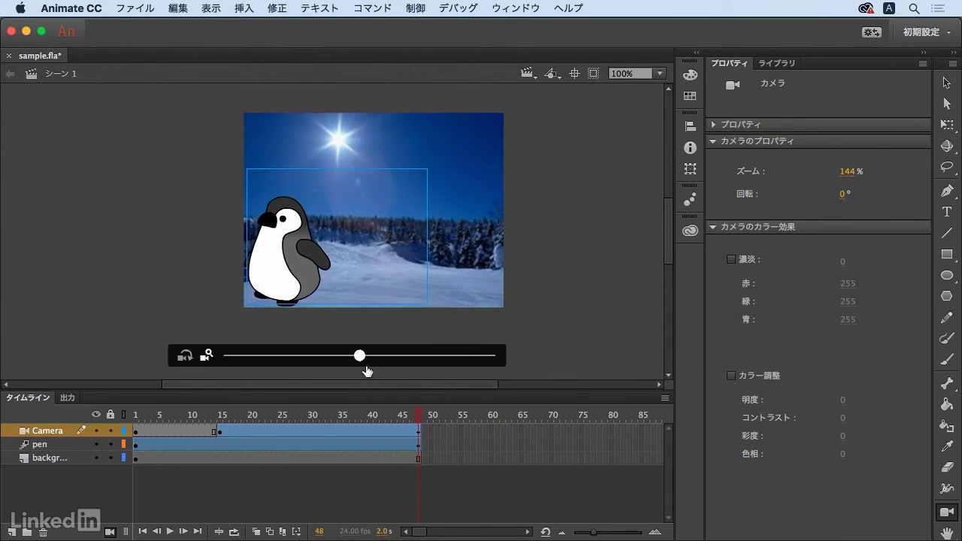
pyautogui.moveTo(361, 359); pyautogui.dragTo(374, 357)
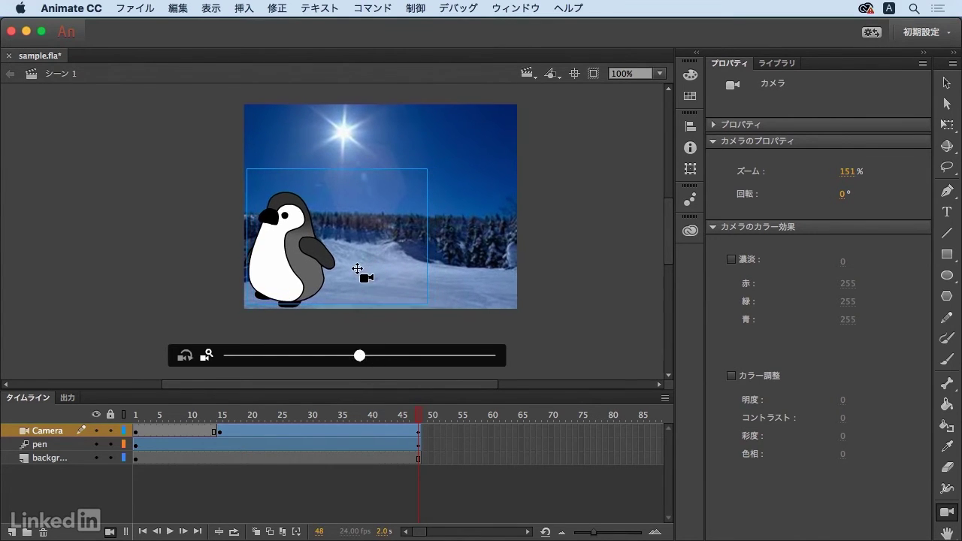
pyautogui.moveTo(357, 269)
pyautogui.mouseDown()
pyautogui.moveTo(365, 273)
pyautogui.moveTo(356, 272)
pyautogui.mouseUp()
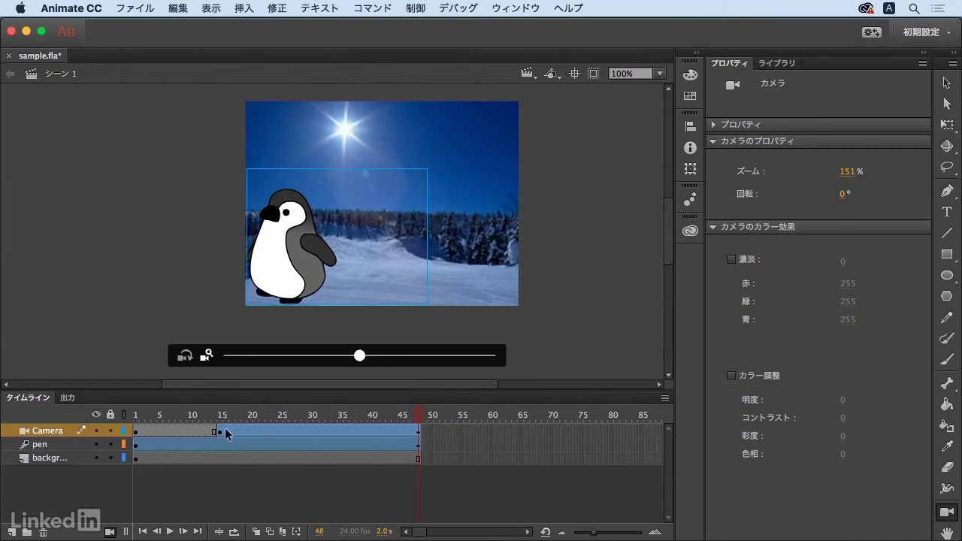
# Step: Insert a keyframe for all properties at frame 31 of the Camera layer and move the camera up to frame the whole penguin
pyautogui.moveTo(222, 421); pyautogui.dragTo(319, 421)
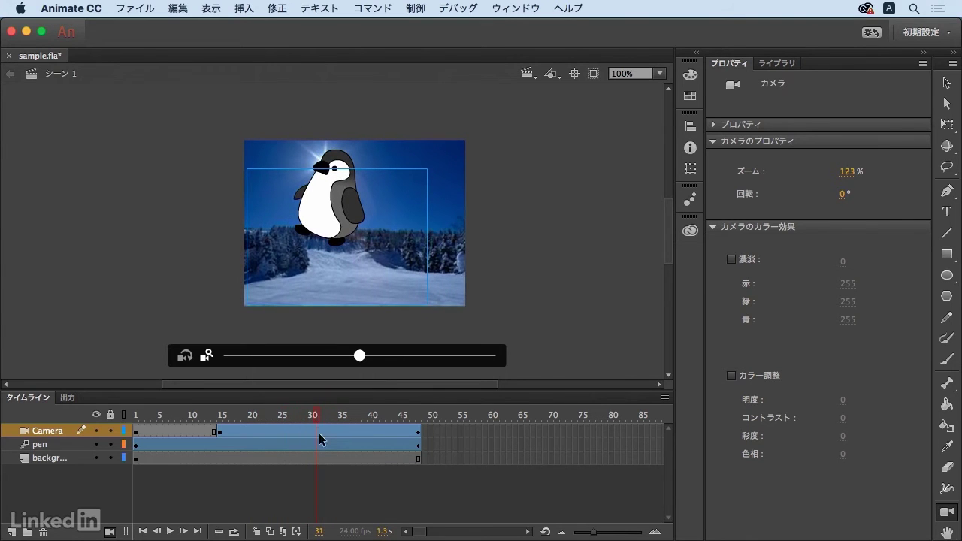
pyautogui.click(315, 434)
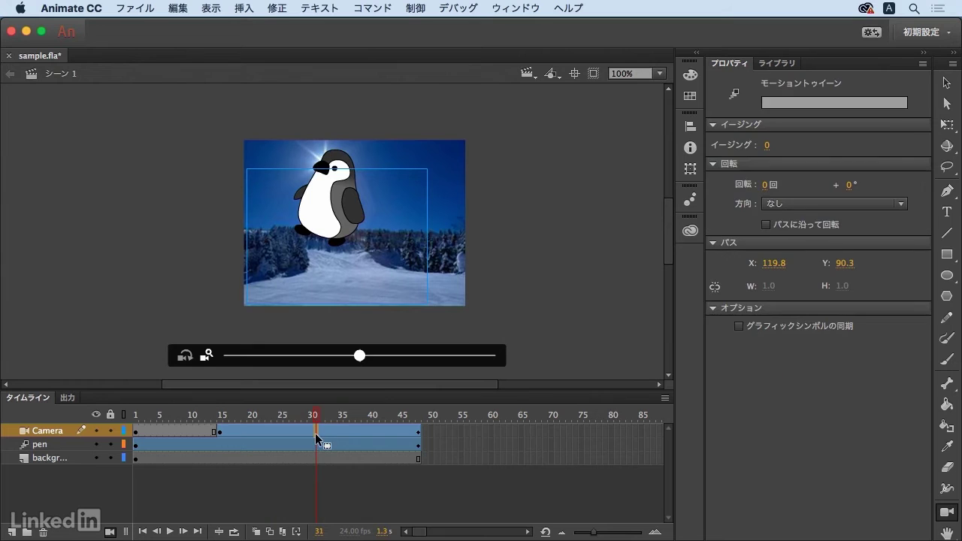
pyautogui.rightClick(315, 433)
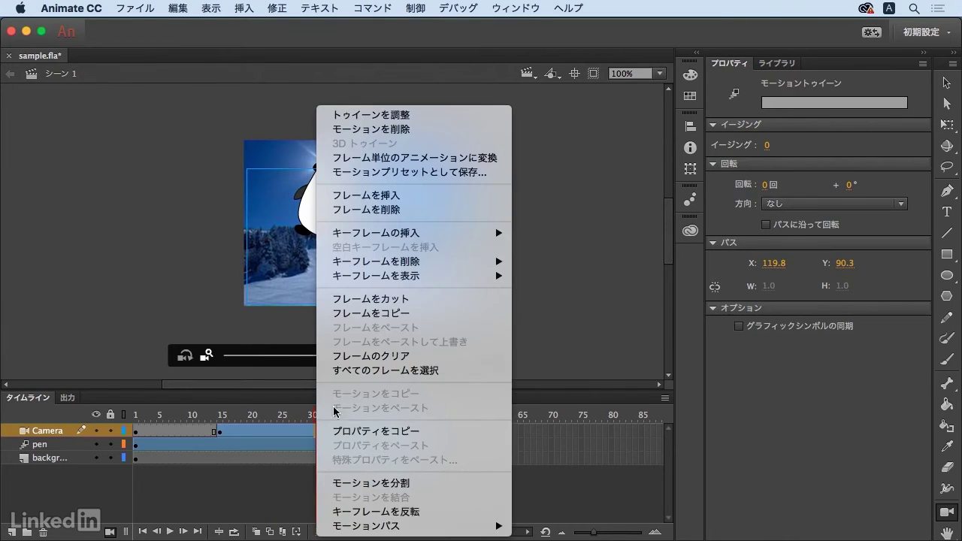
pyautogui.moveTo(489, 237)
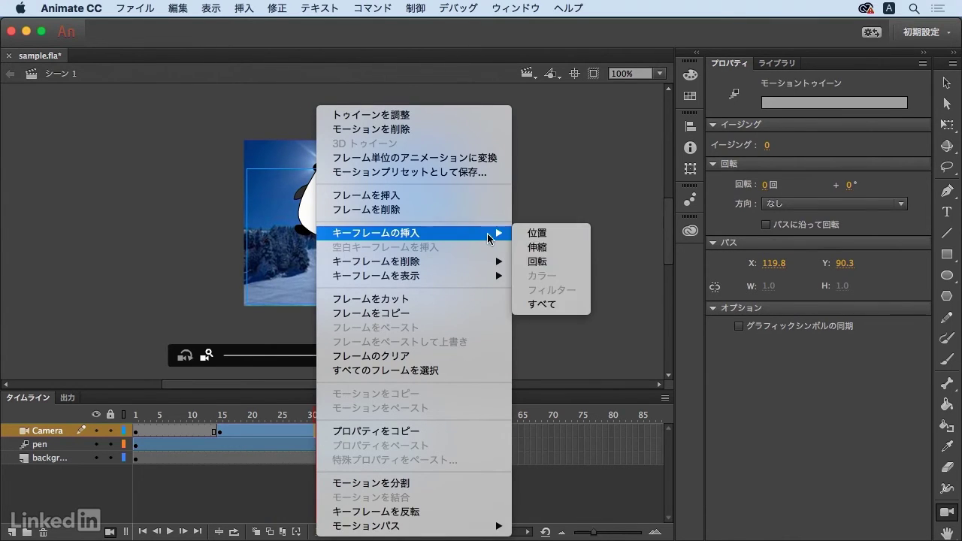
pyautogui.click(553, 303)
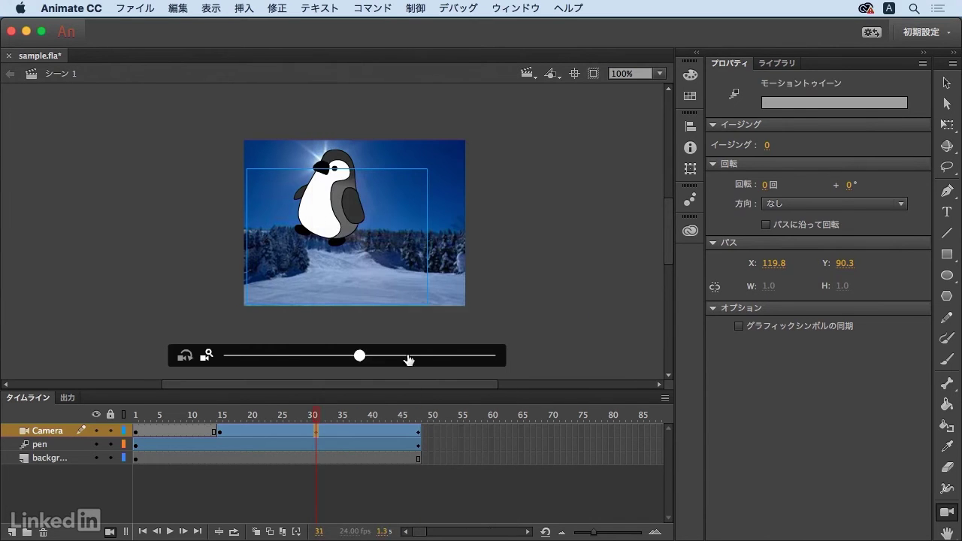
pyautogui.moveTo(376, 279); pyautogui.dragTo(371, 253)
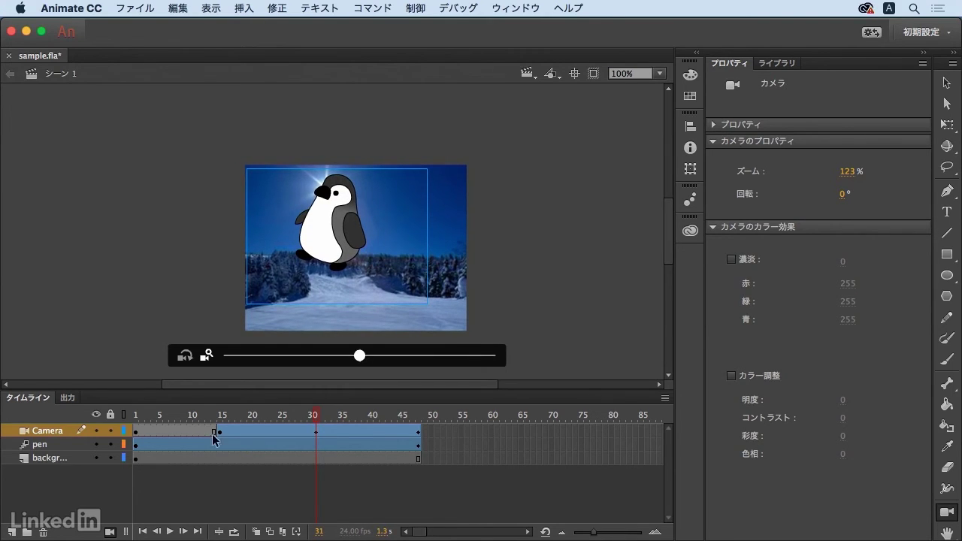
# Step: Scrub the camera animation from frame 15 to 48, return to frame 1 and preview the movie
pyautogui.click(220, 418)
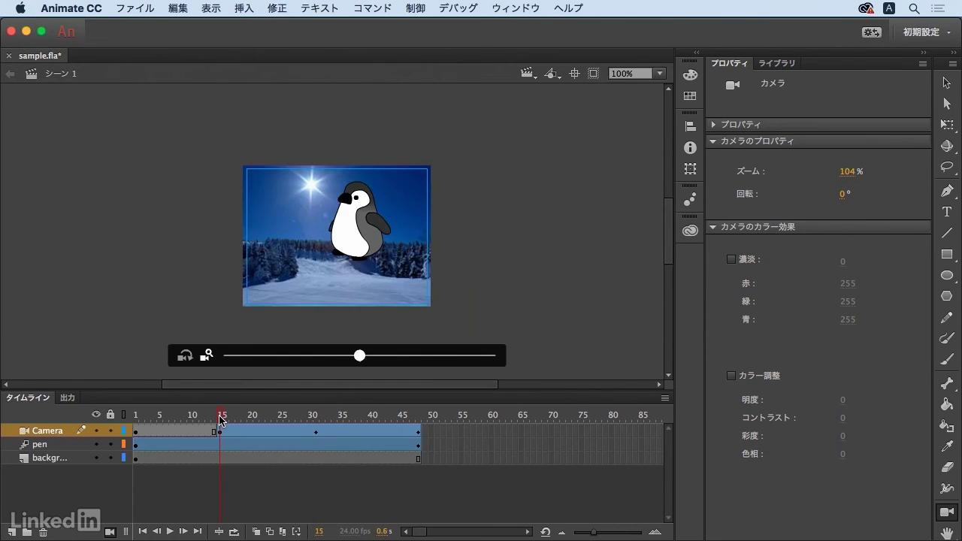
pyautogui.moveTo(220, 420); pyautogui.dragTo(419, 421)
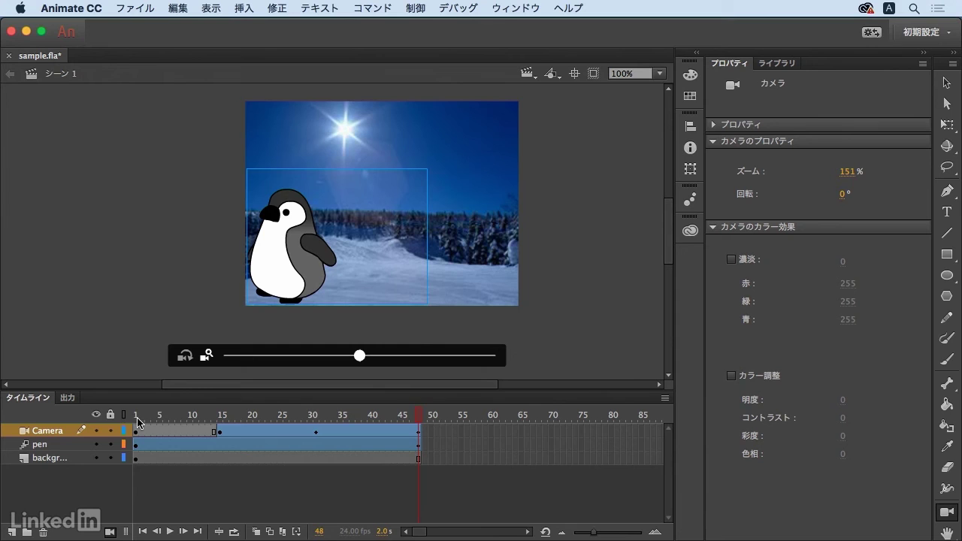
pyautogui.click(137, 423)
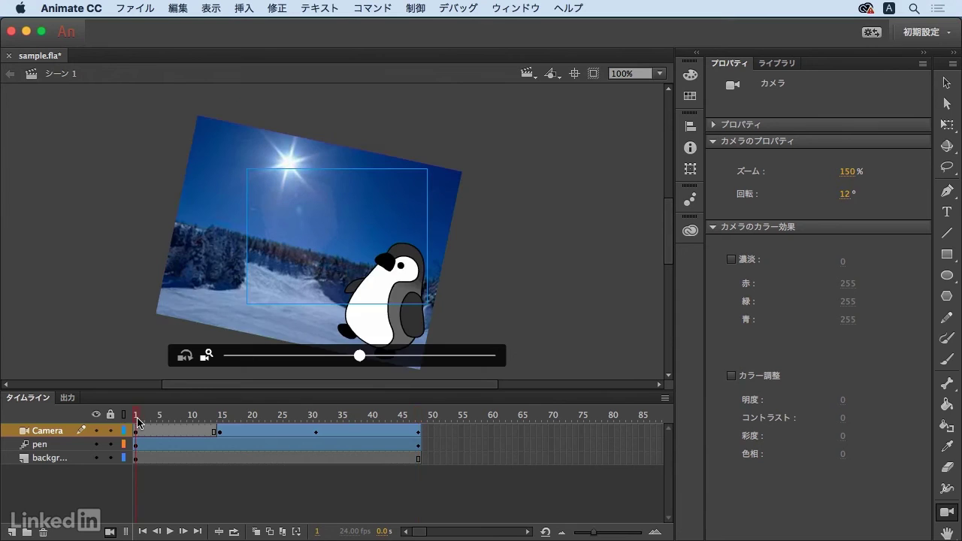
pyautogui.click(421, 7)
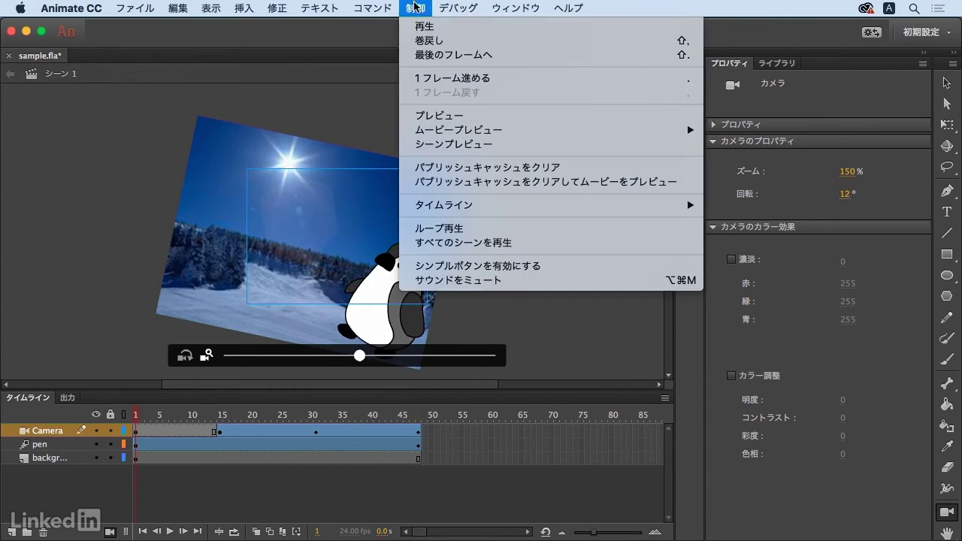
pyautogui.click(448, 123)
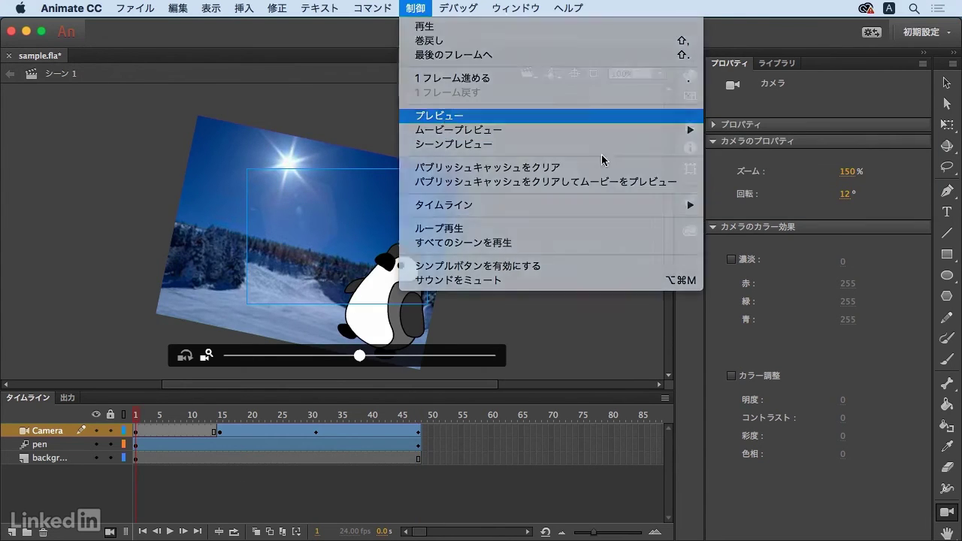